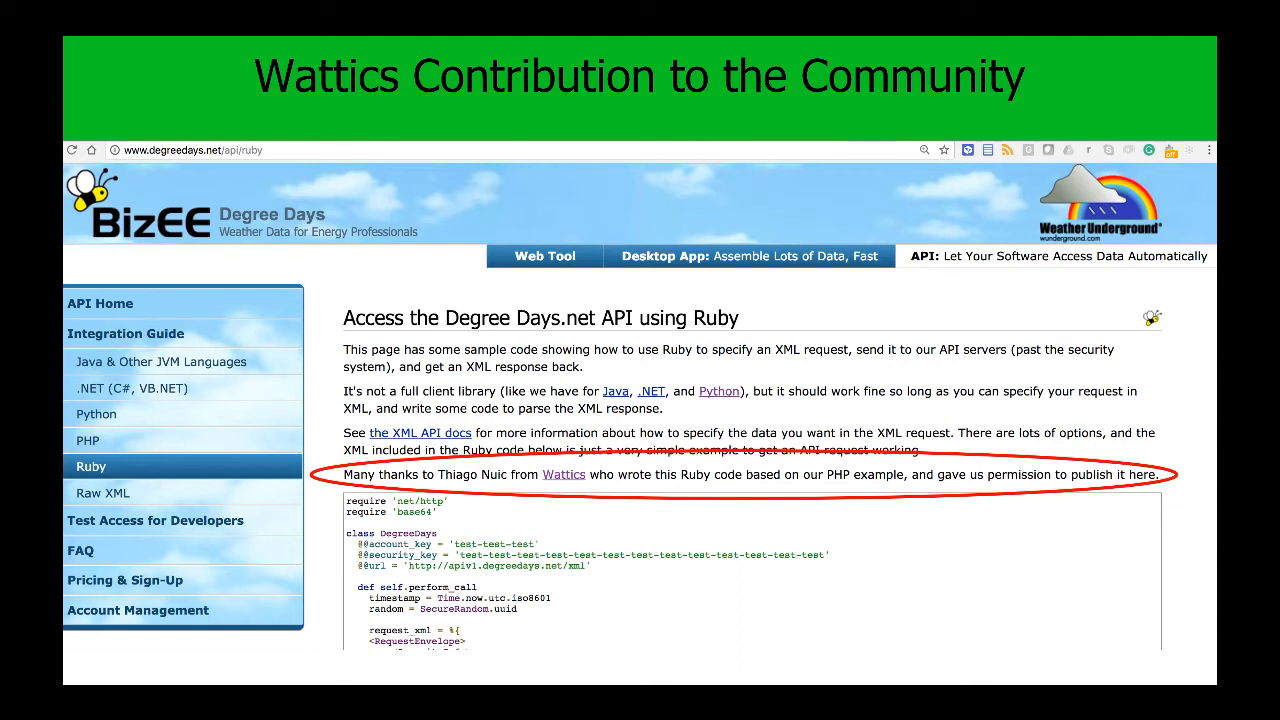
End the slide show and switch to the Wattics dashboard in Chrome
key(Right)
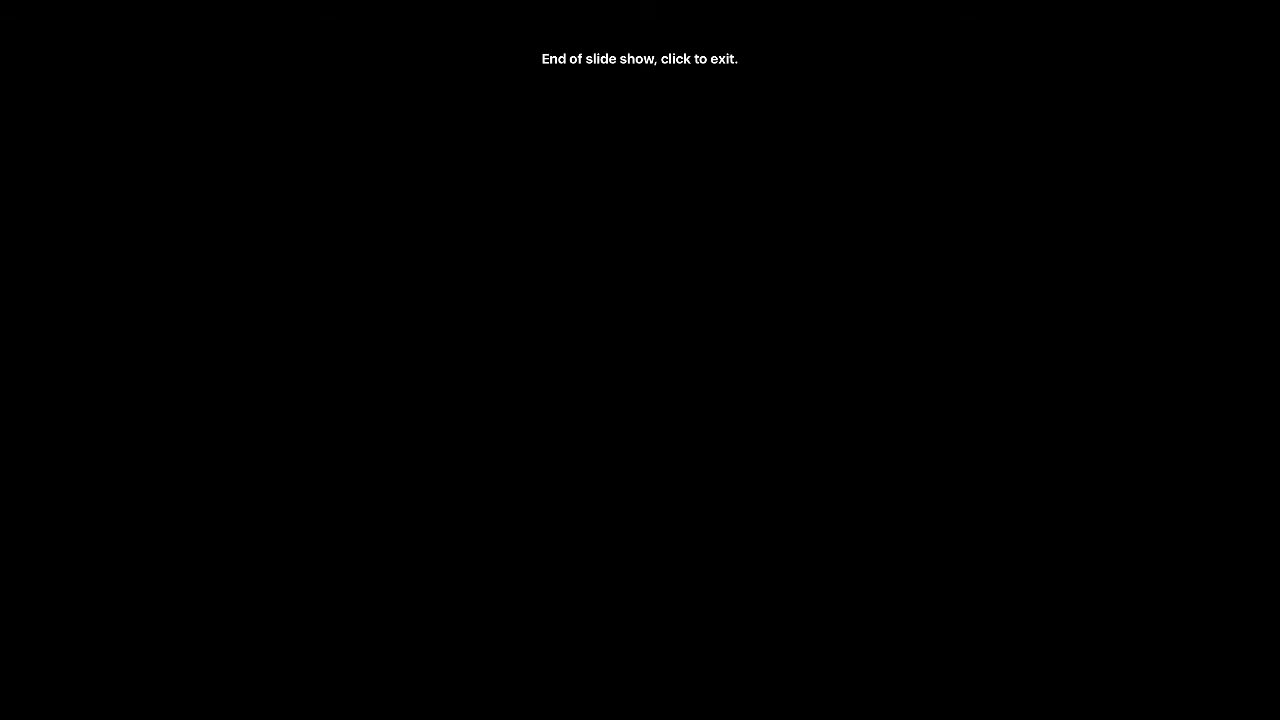
click(959, 256)
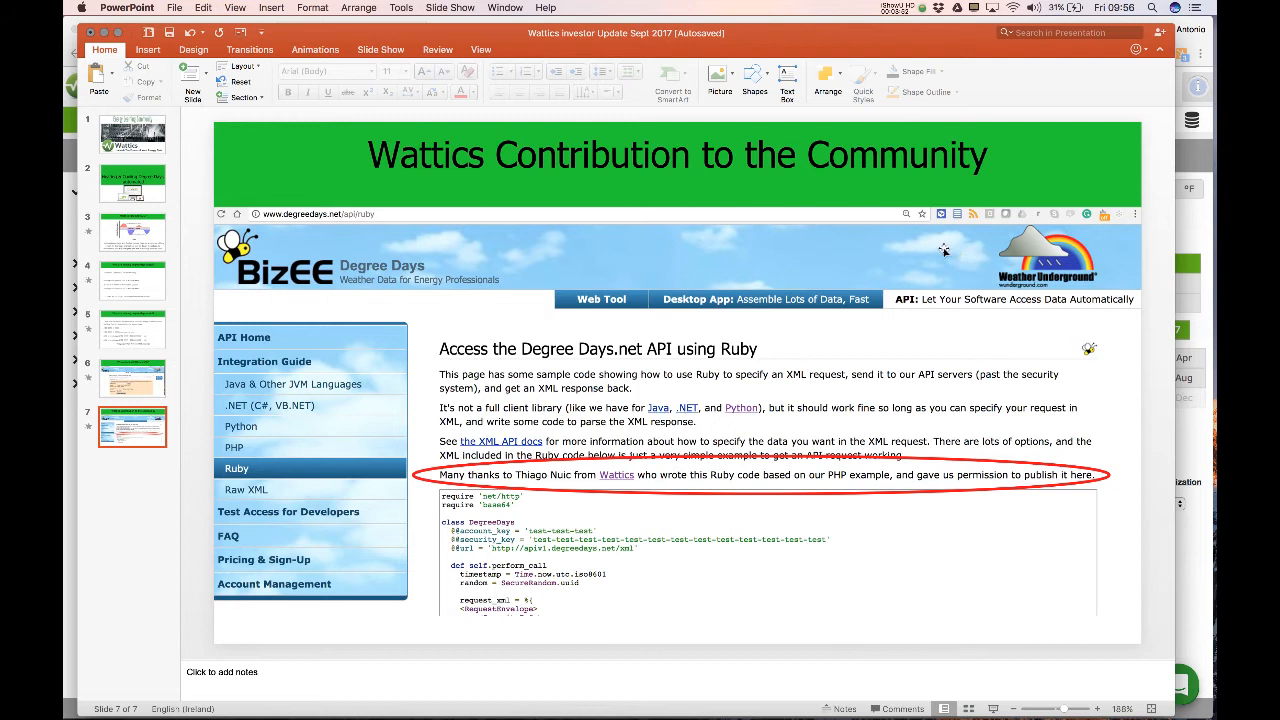
click(68, 508)
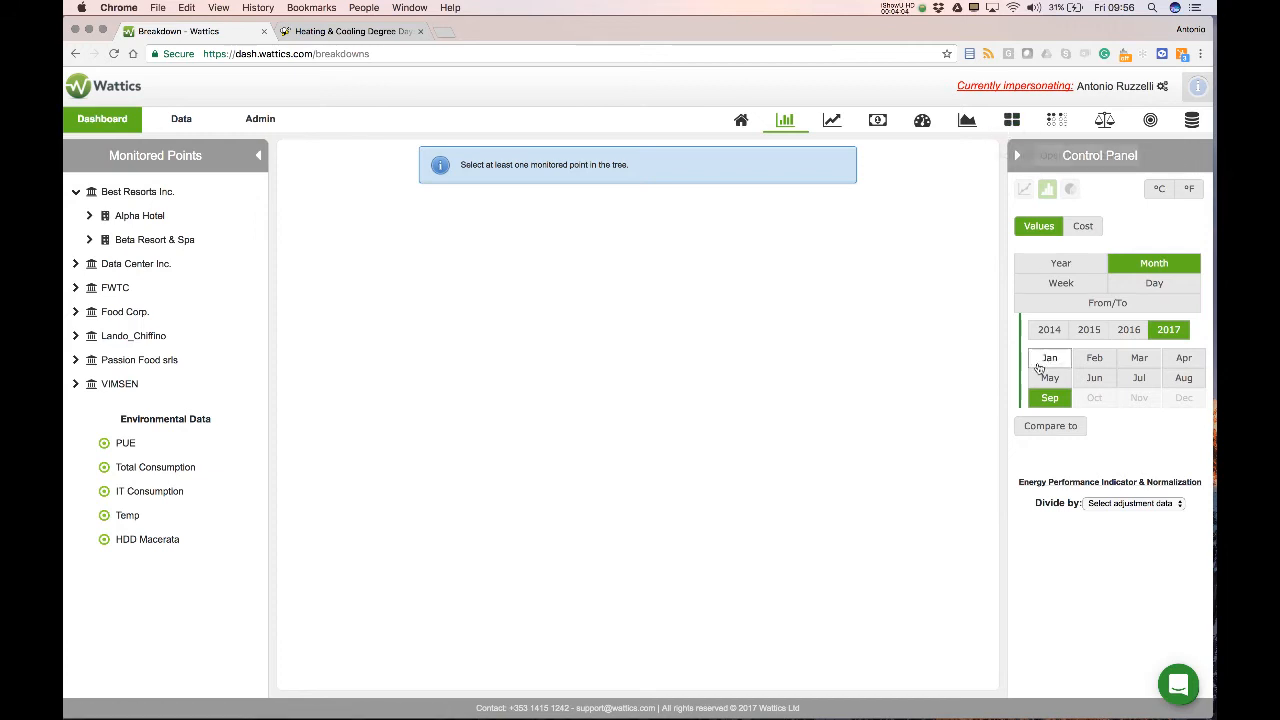
Expand the Alpha Hotel site under Best Resorts Inc. to list its monitored points
click(74, 193)
click(74, 193)
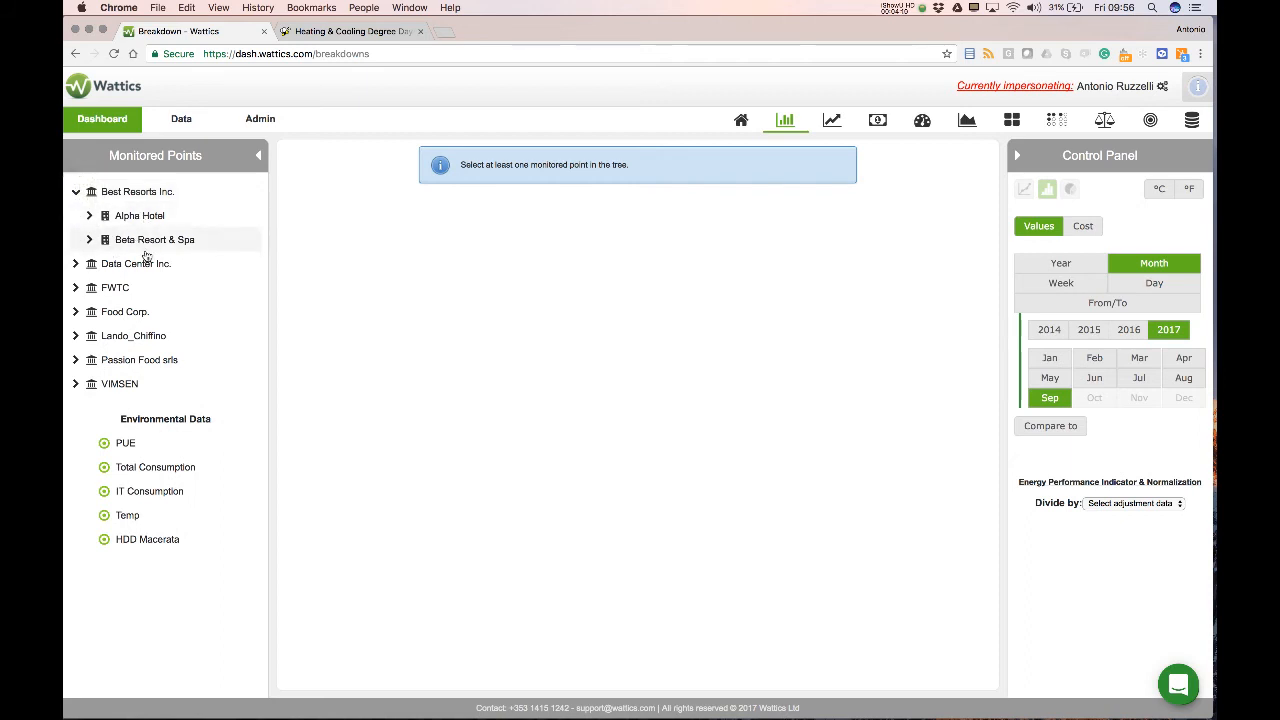
click(89, 216)
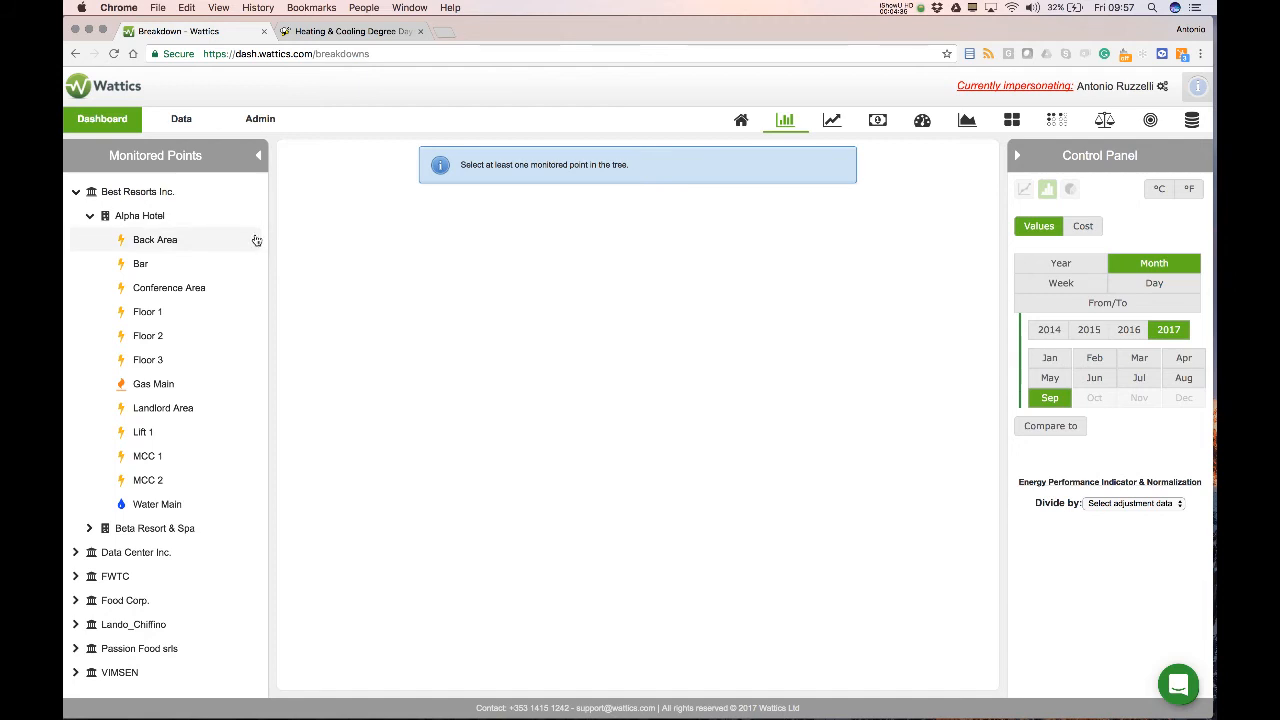
Search the admin organizations for "best" and open Best Resorts Inc
click(264, 124)
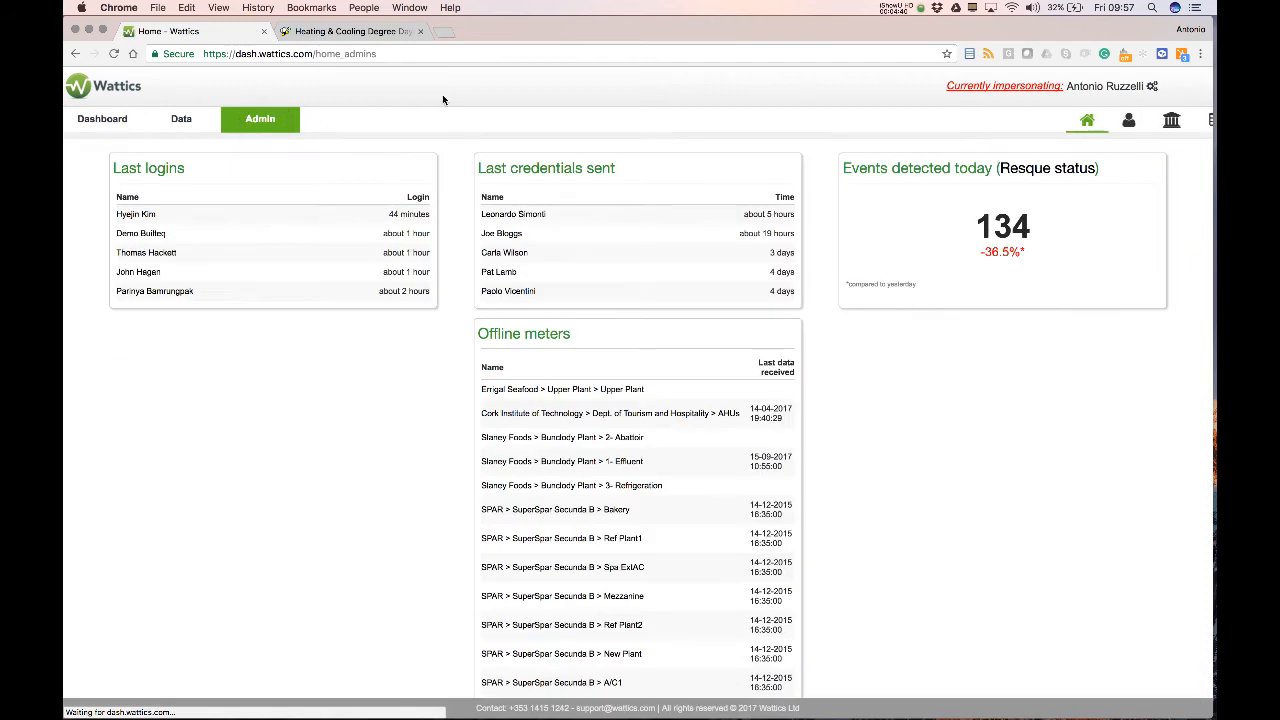
click(1104, 122)
click(1098, 161)
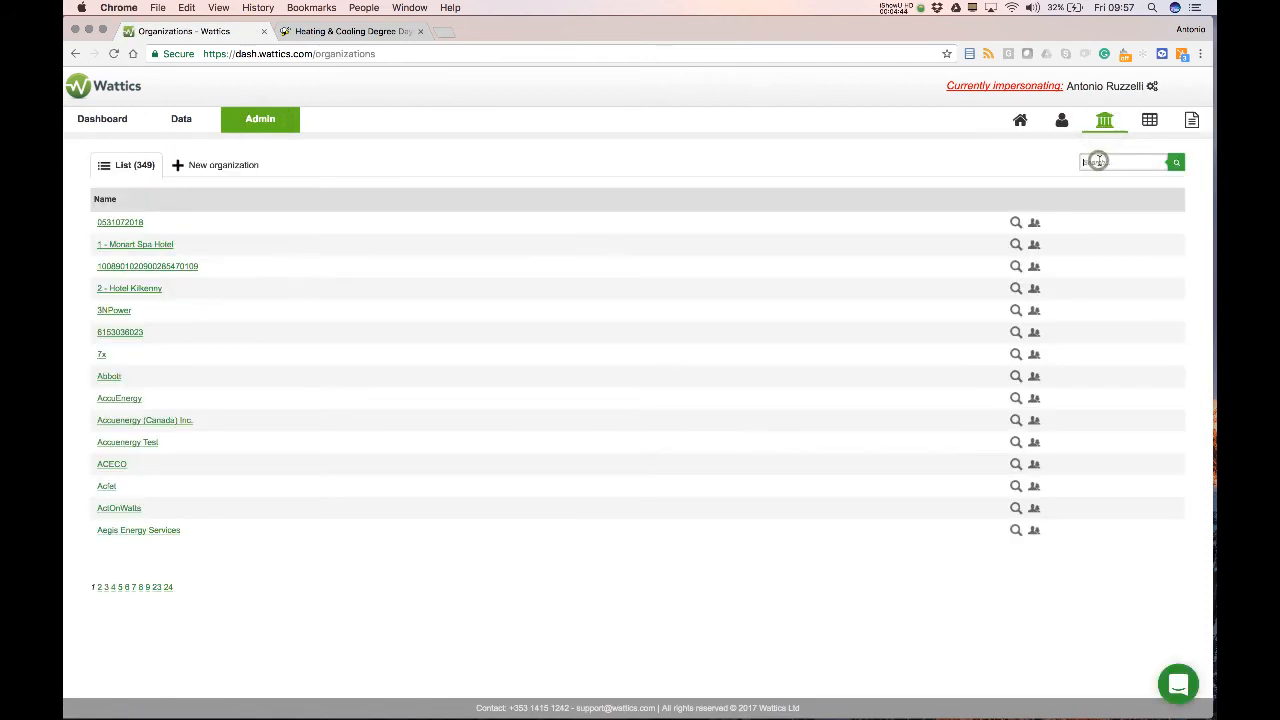
text(best)
key(Return)
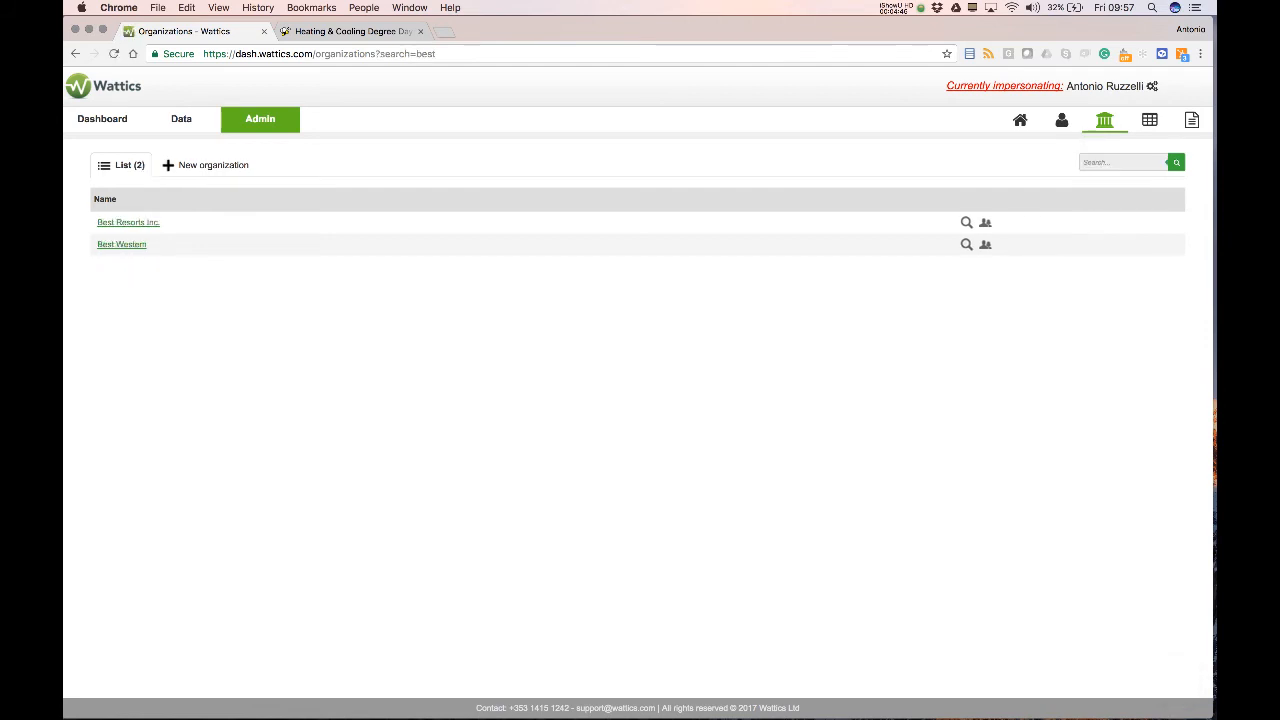
click(137, 222)
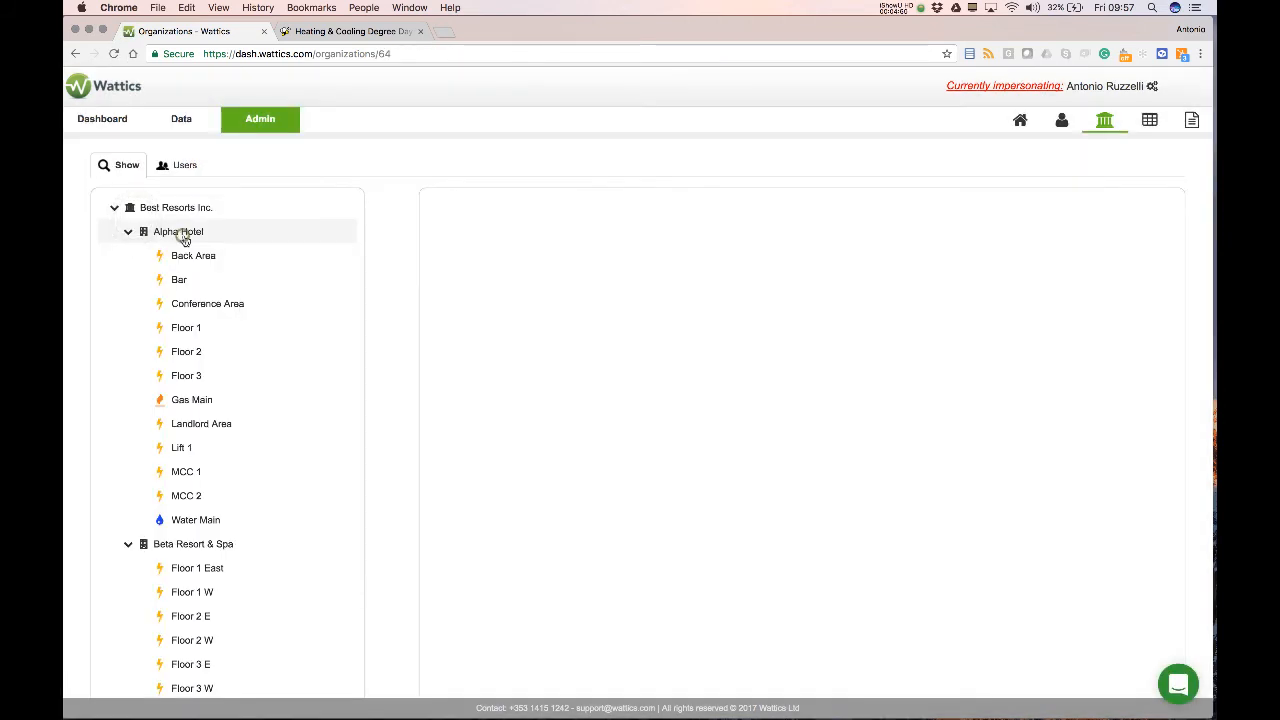
Start a new meter for the Alpha Hotel site with type Numeric reading and subtype Heating Degree Days
click(184, 238)
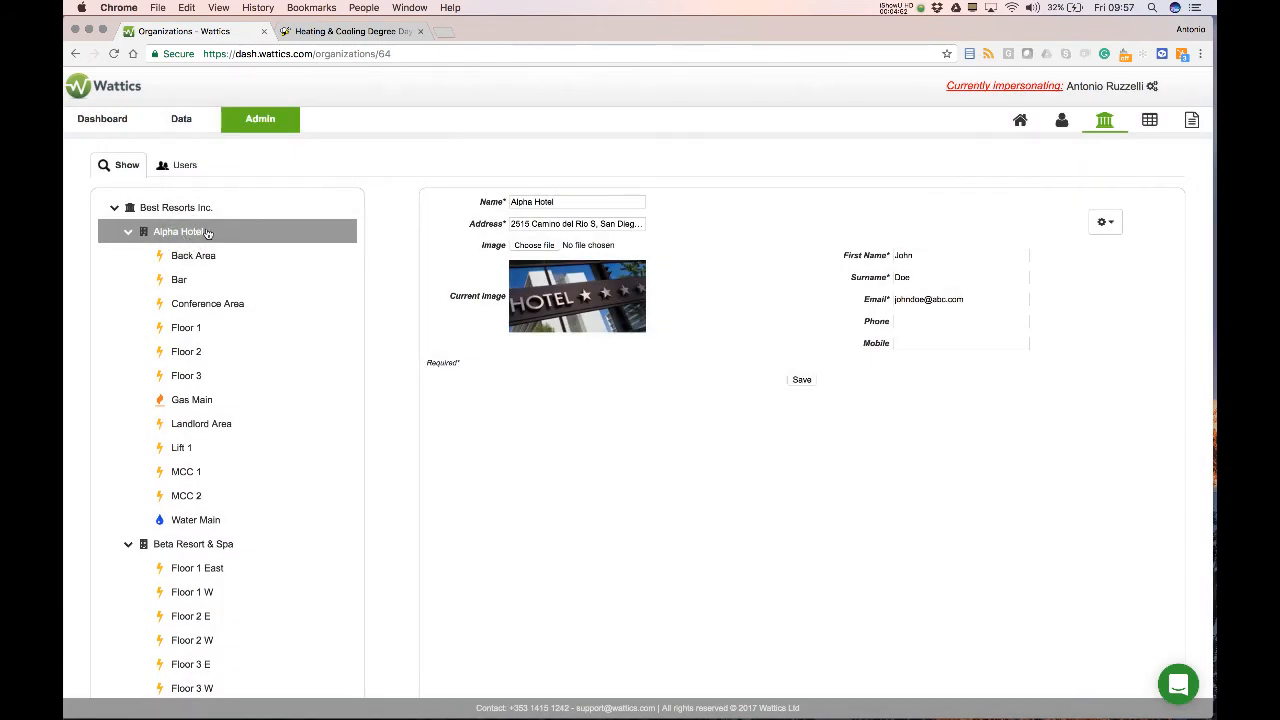
click(1106, 221)
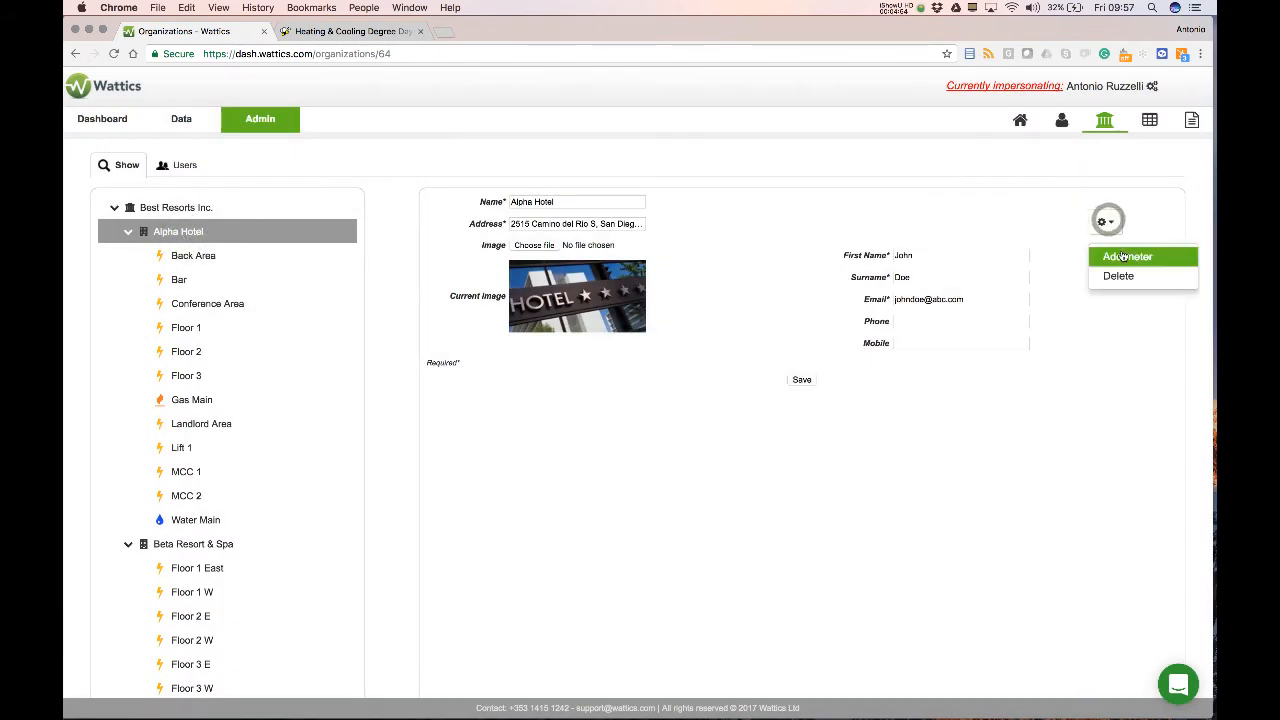
click(1122, 257)
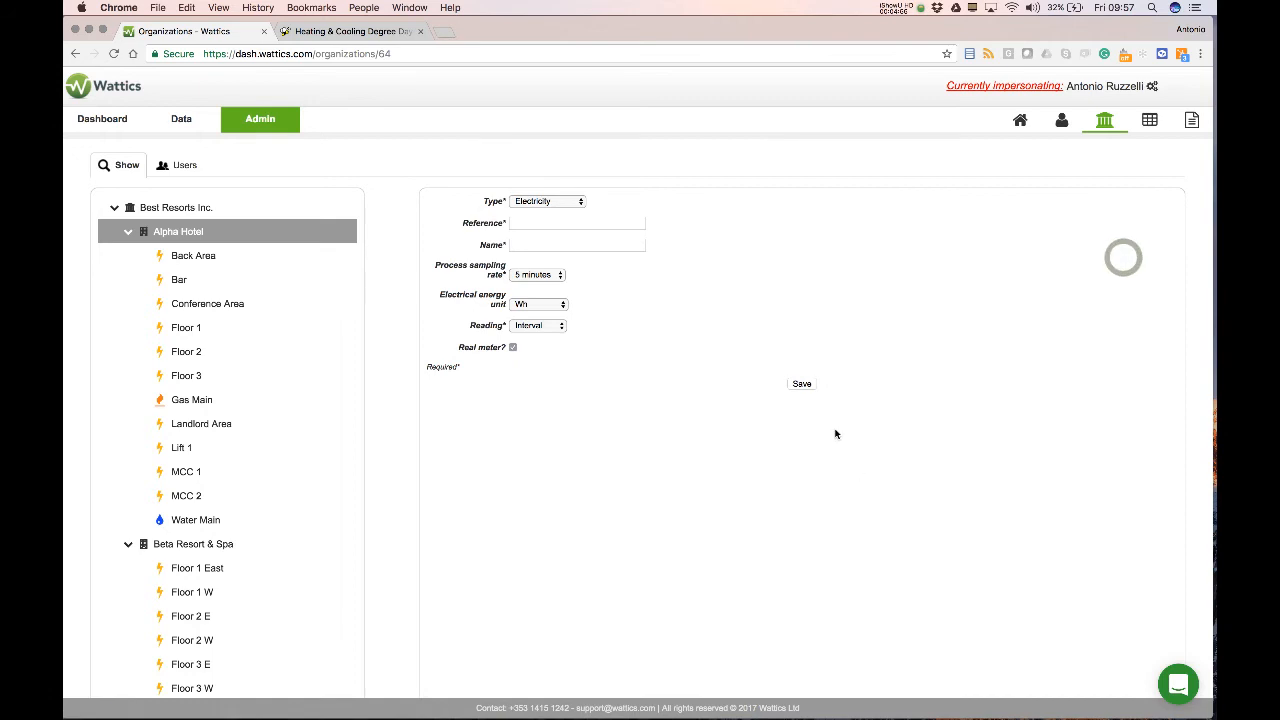
click(565, 203)
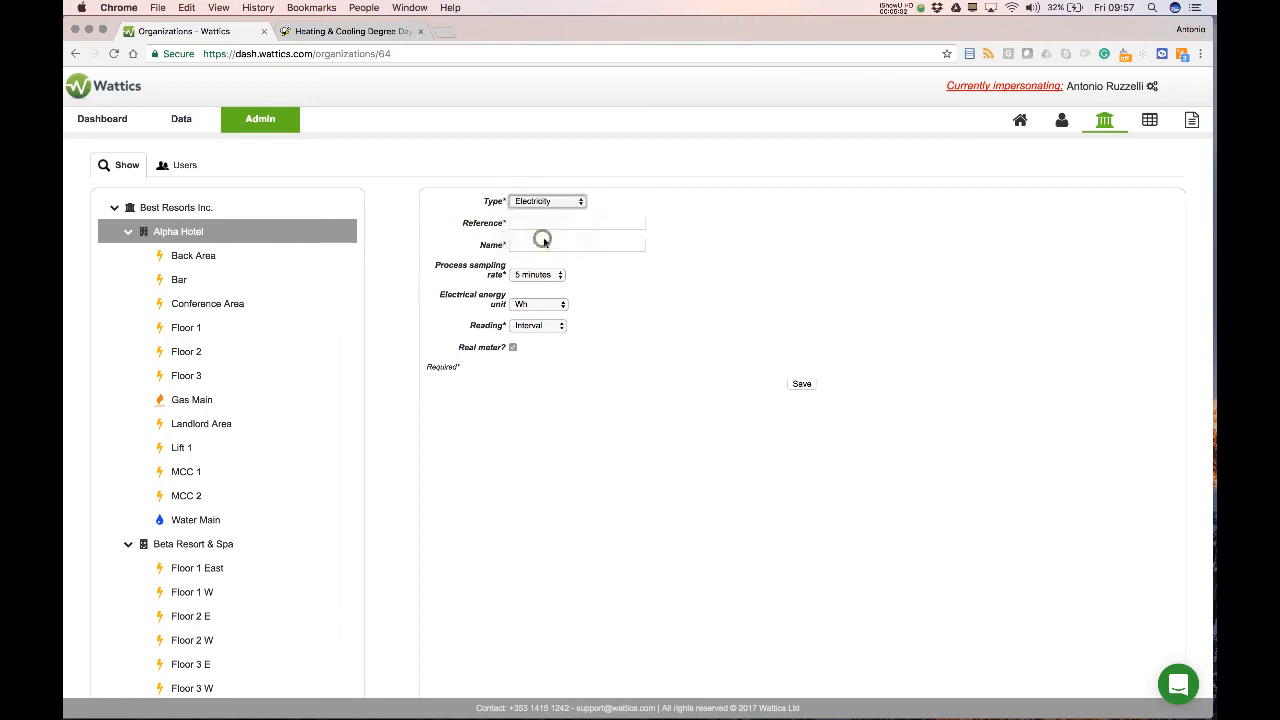
click(543, 237)
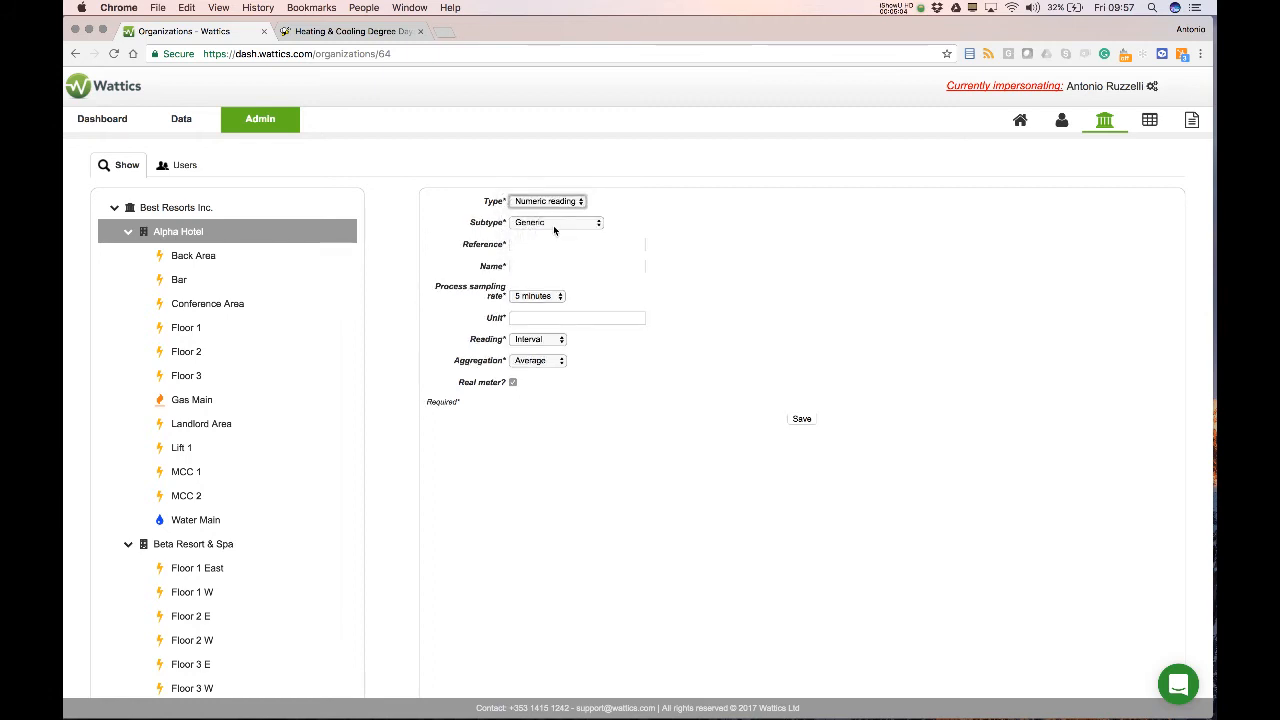
click(554, 227)
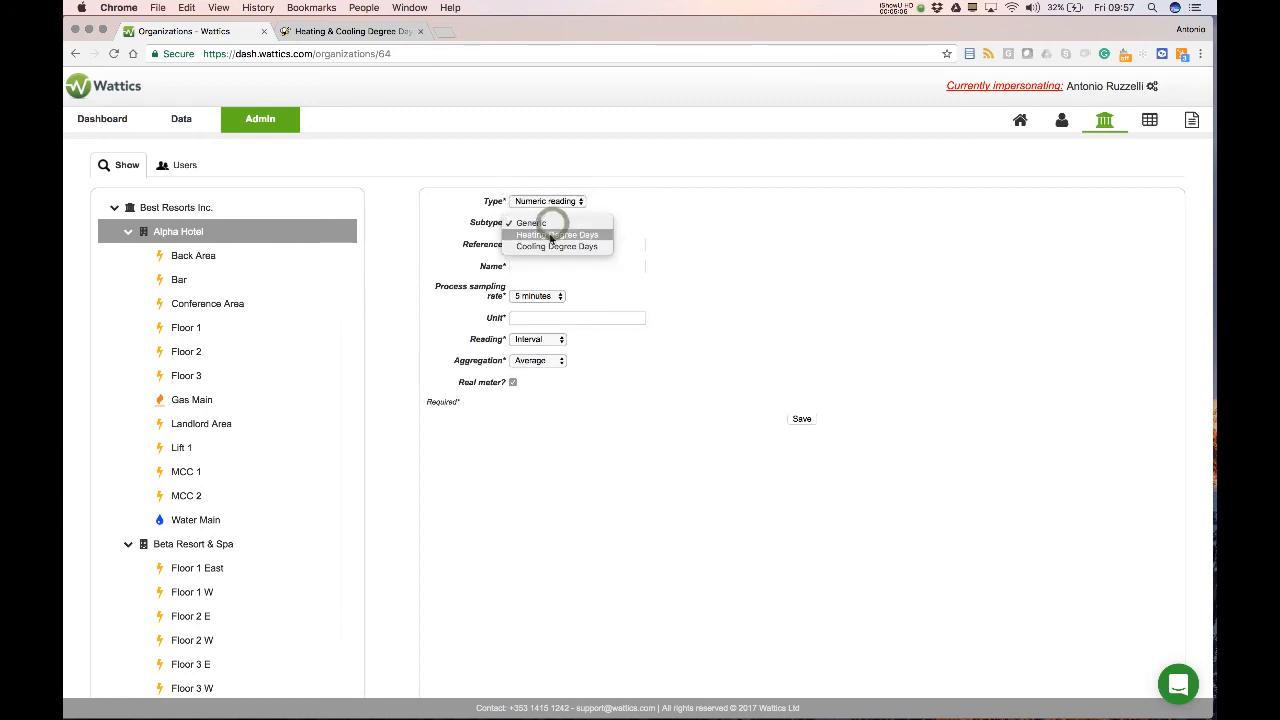
click(549, 235)
Name the new meter HDD Alpha Hotel and set its base temperature to 15
click(572, 243)
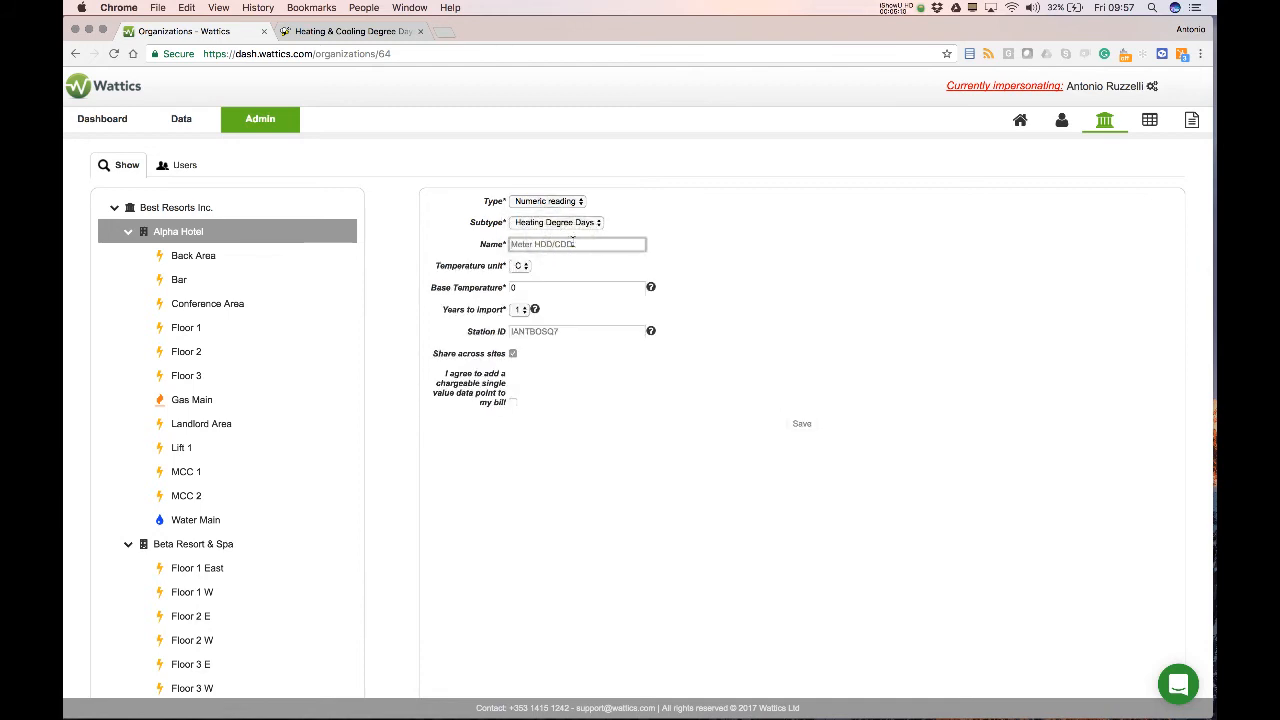
text(HDD)
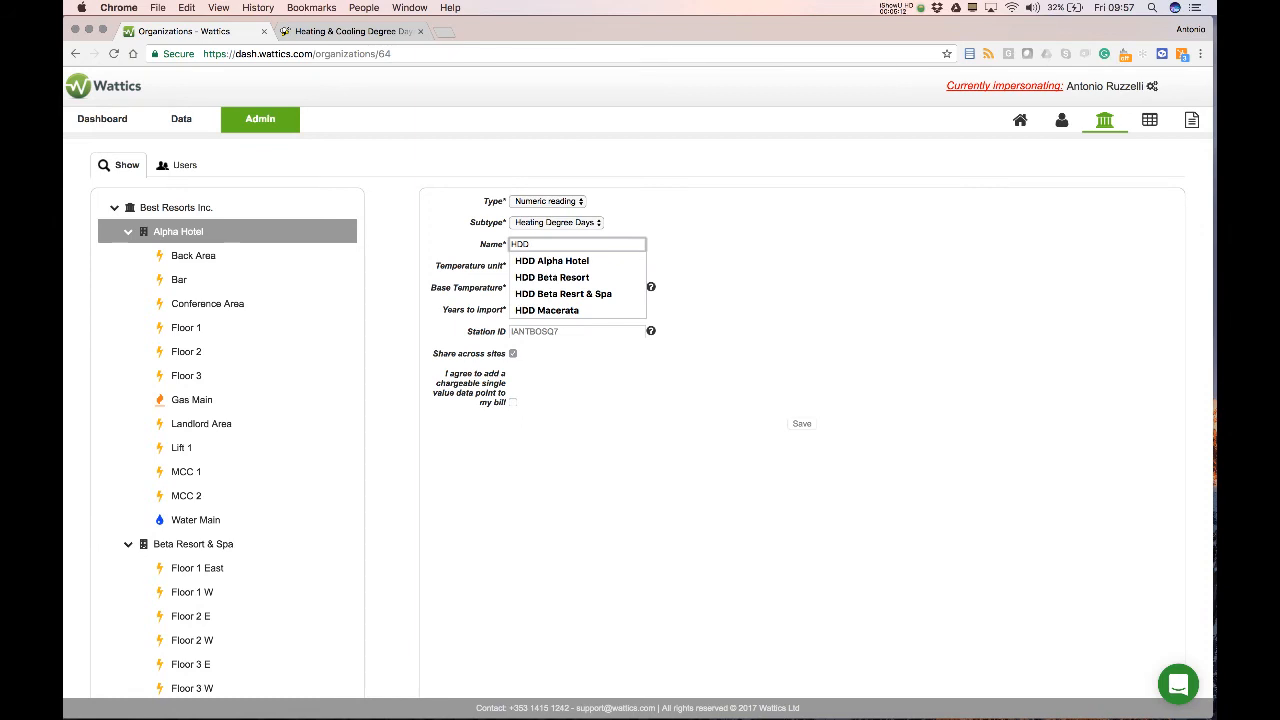
click(583, 262)
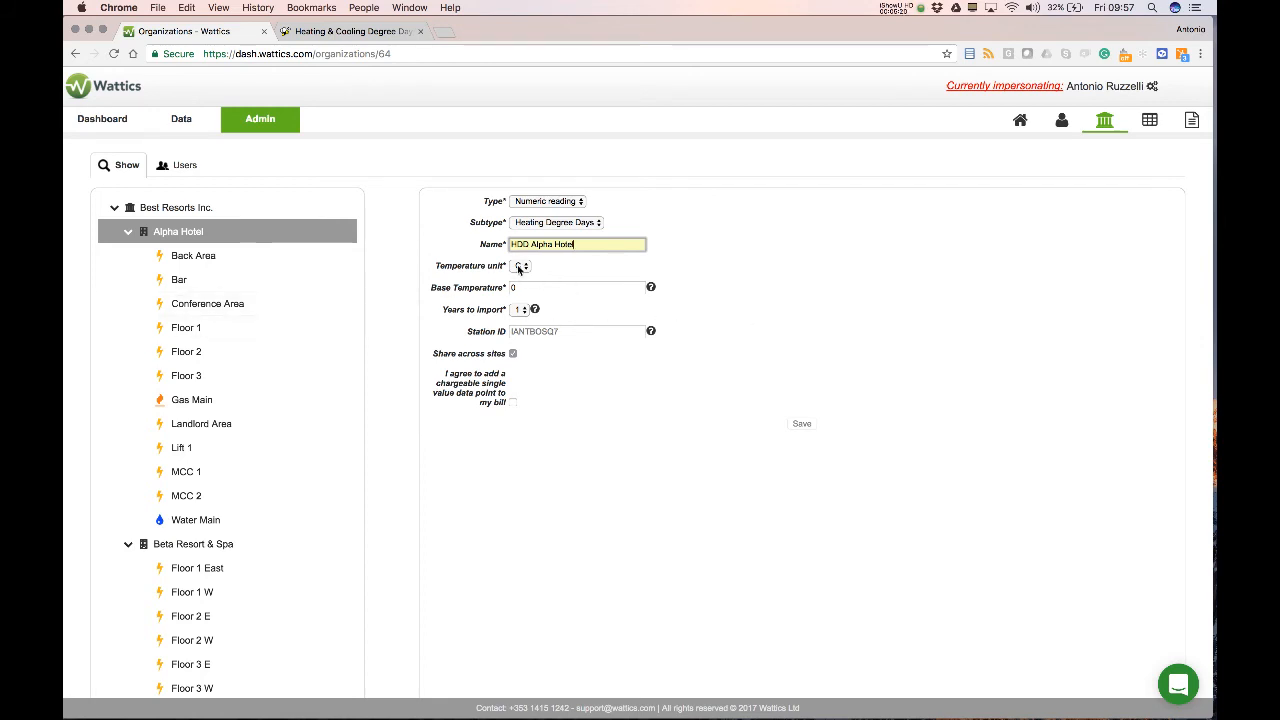
click(567, 286)
text(15)
click(694, 287)
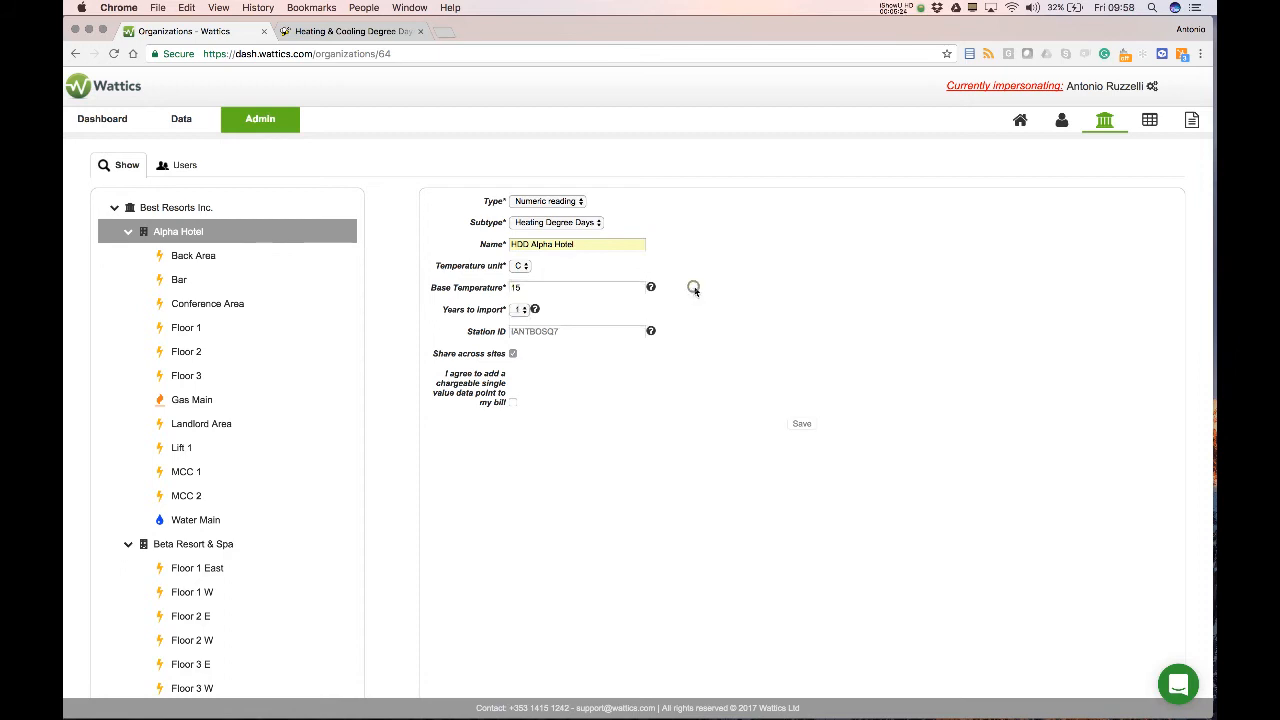
Set the years to import to 3, agree to the chargeable data point, and save the meter
click(519, 309)
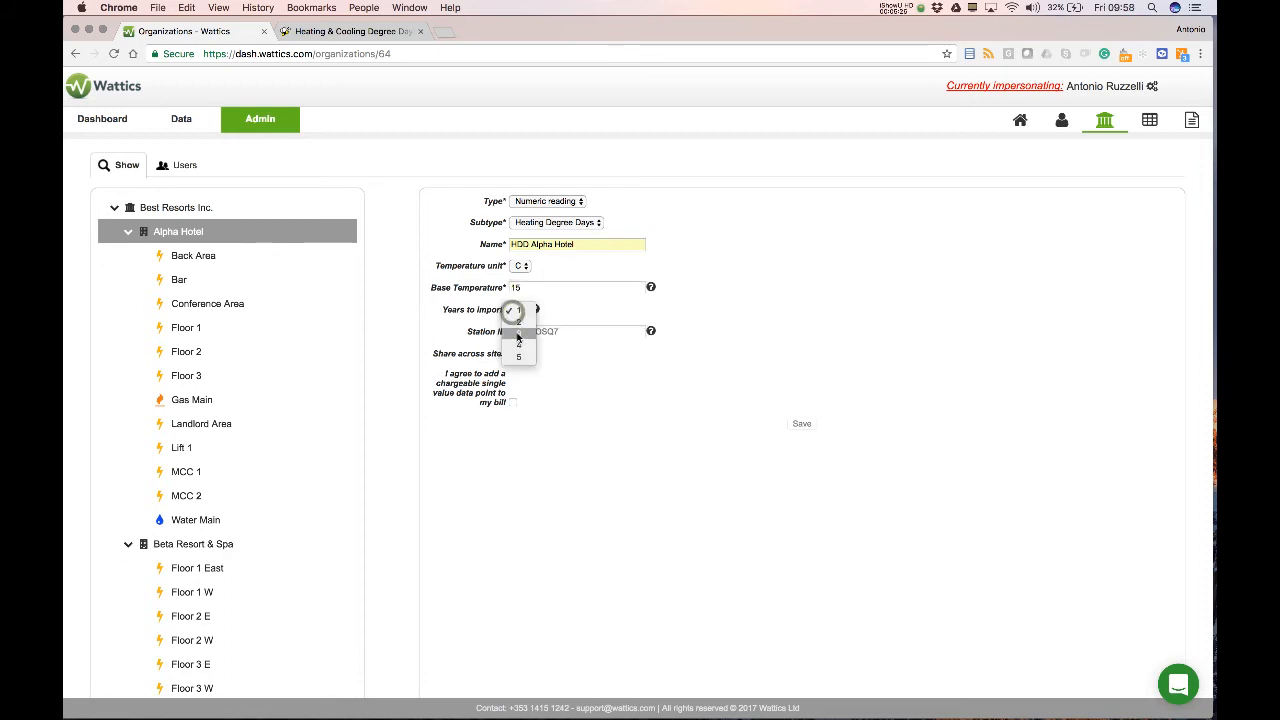
click(518, 336)
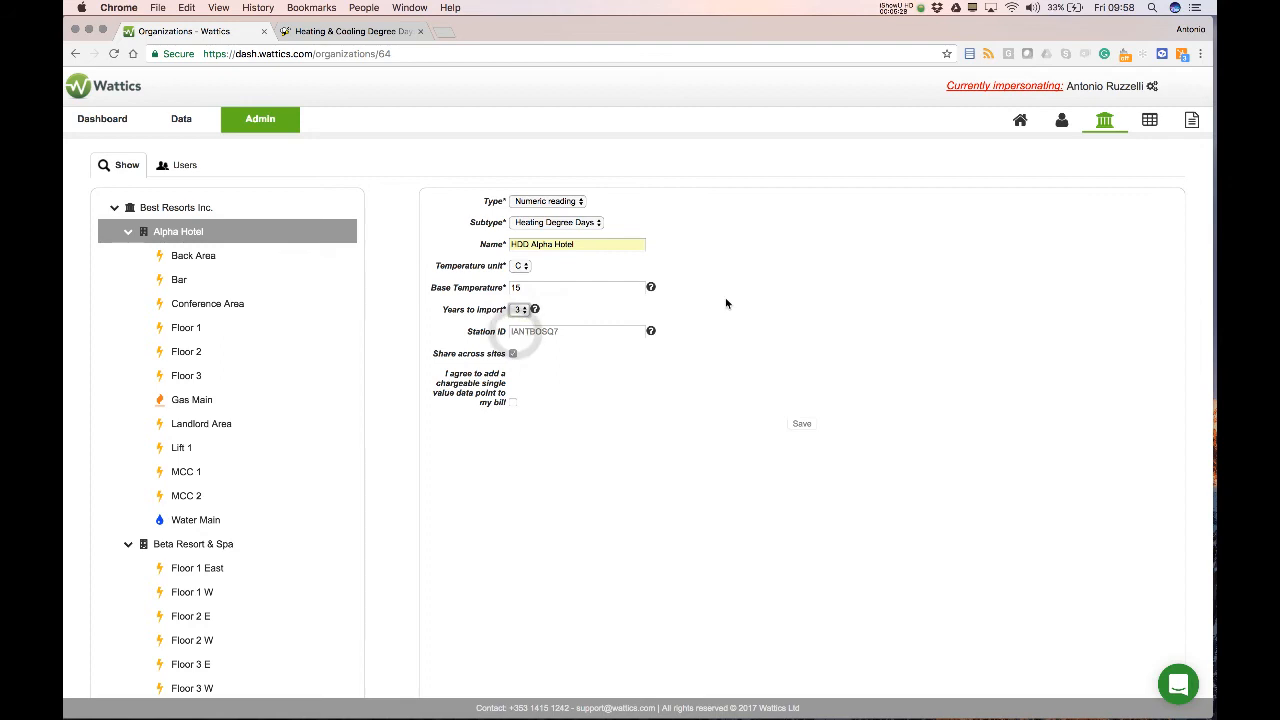
click(590, 333)
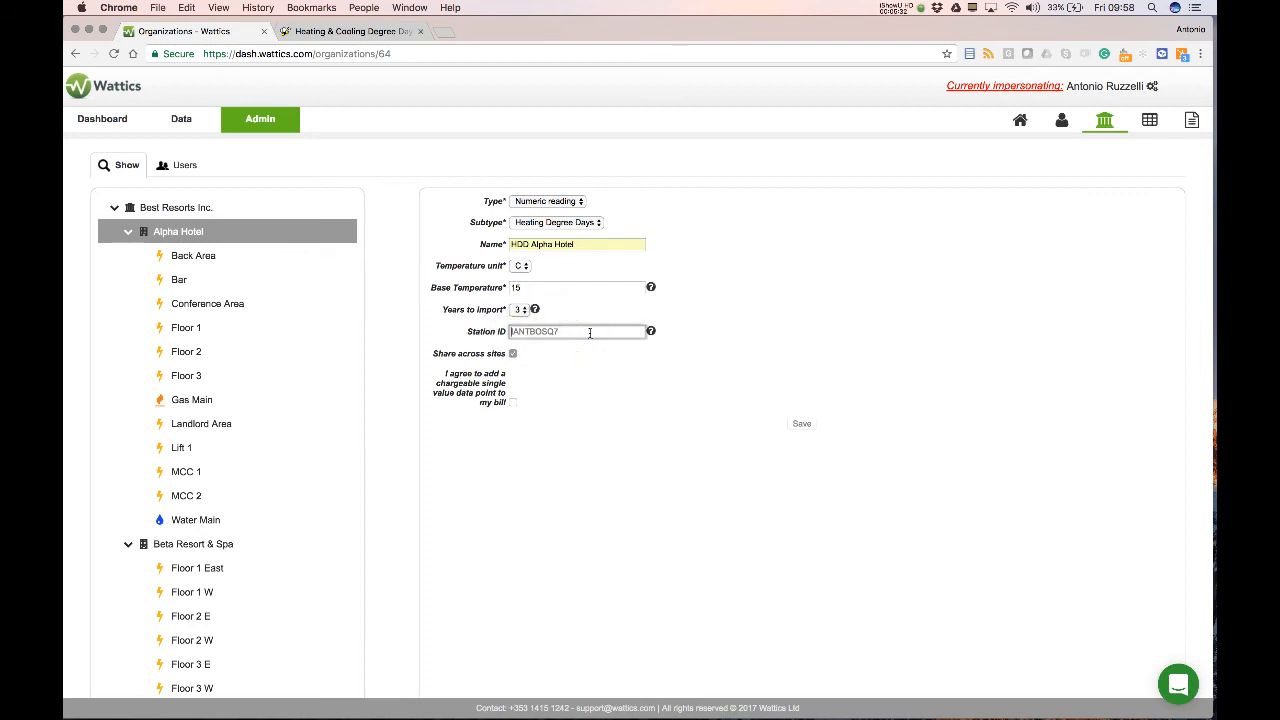
mouse_move(651, 332)
click(512, 354)
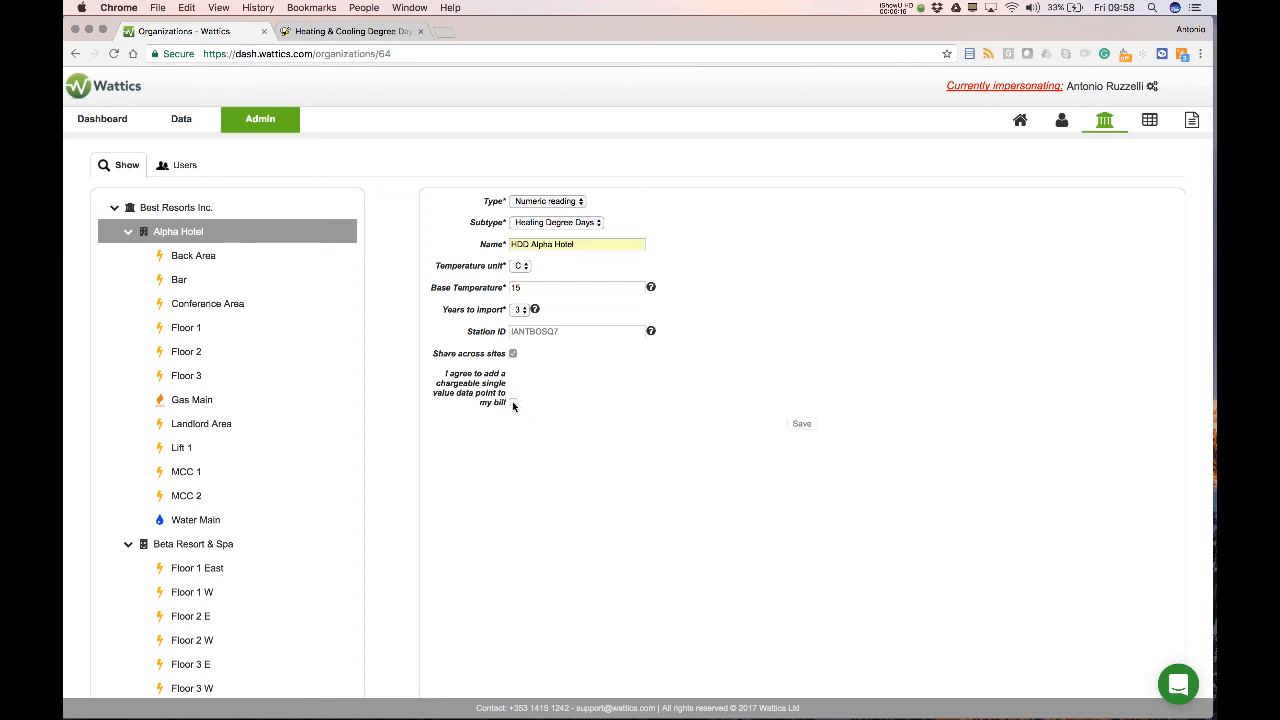
click(512, 402)
click(801, 426)
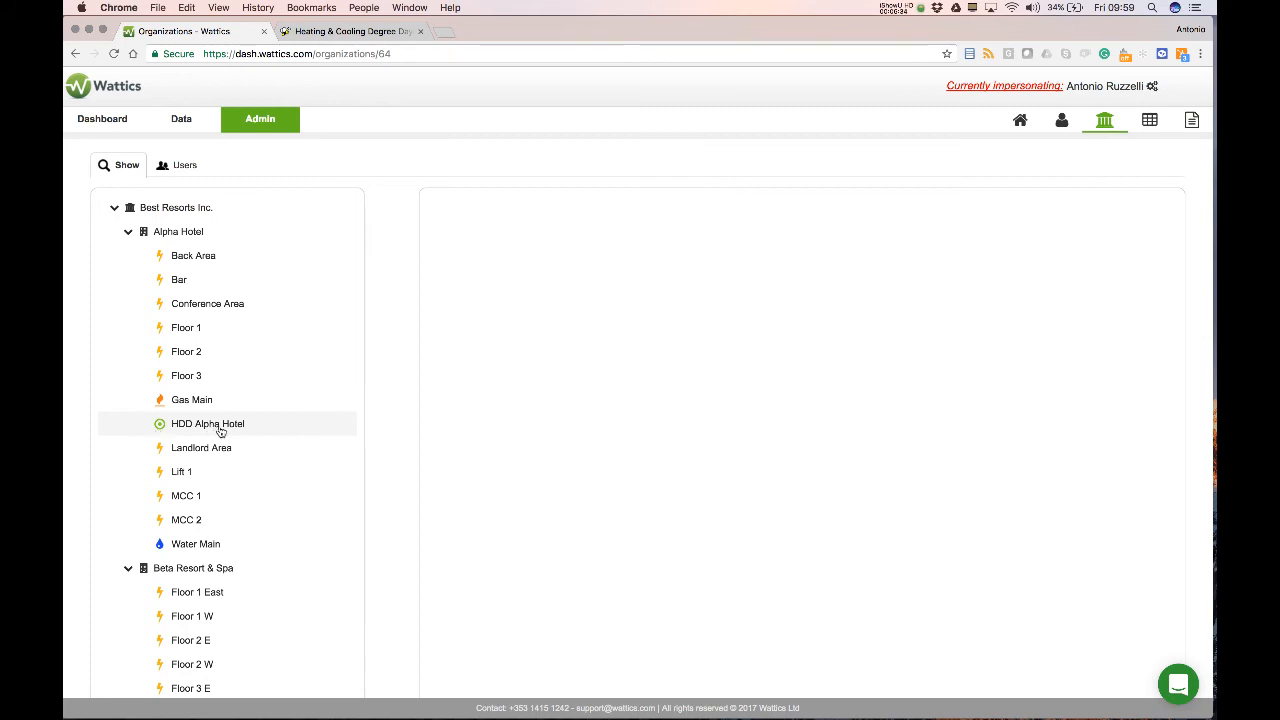
Open the dashboard's Breakdown view and deselect the Heating point of Beta Resort & Spa
click(103, 120)
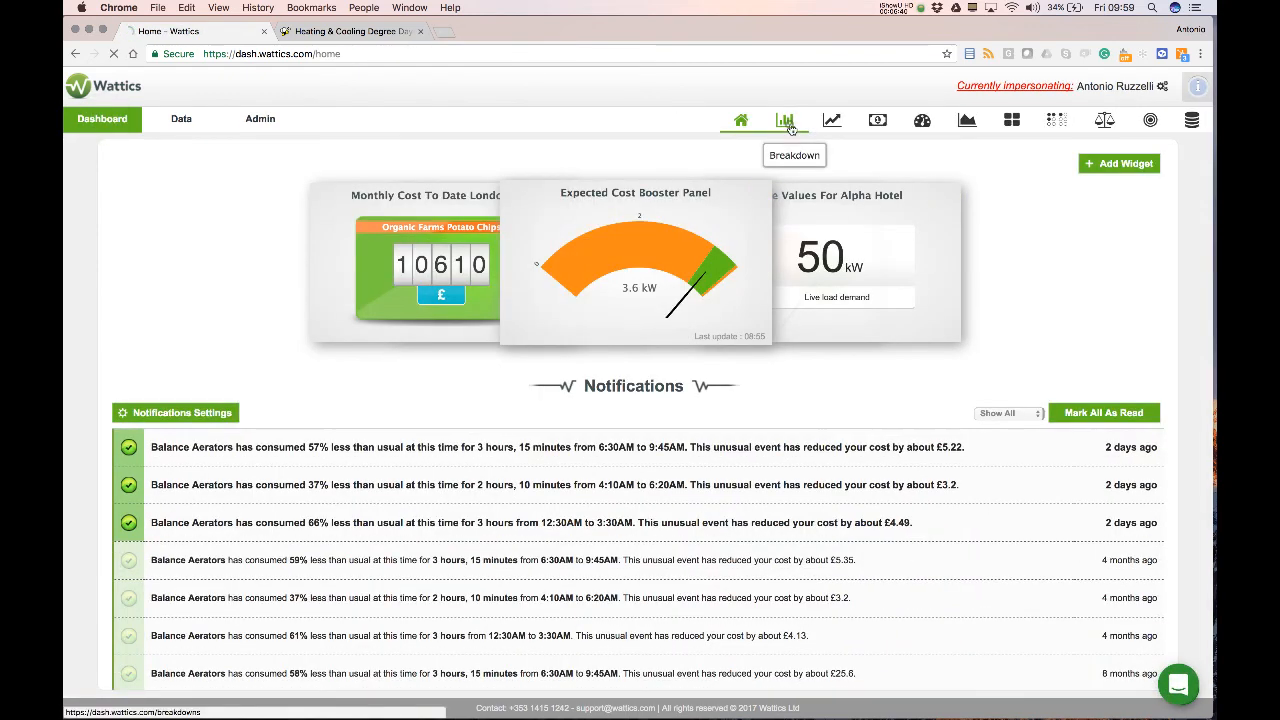
click(787, 122)
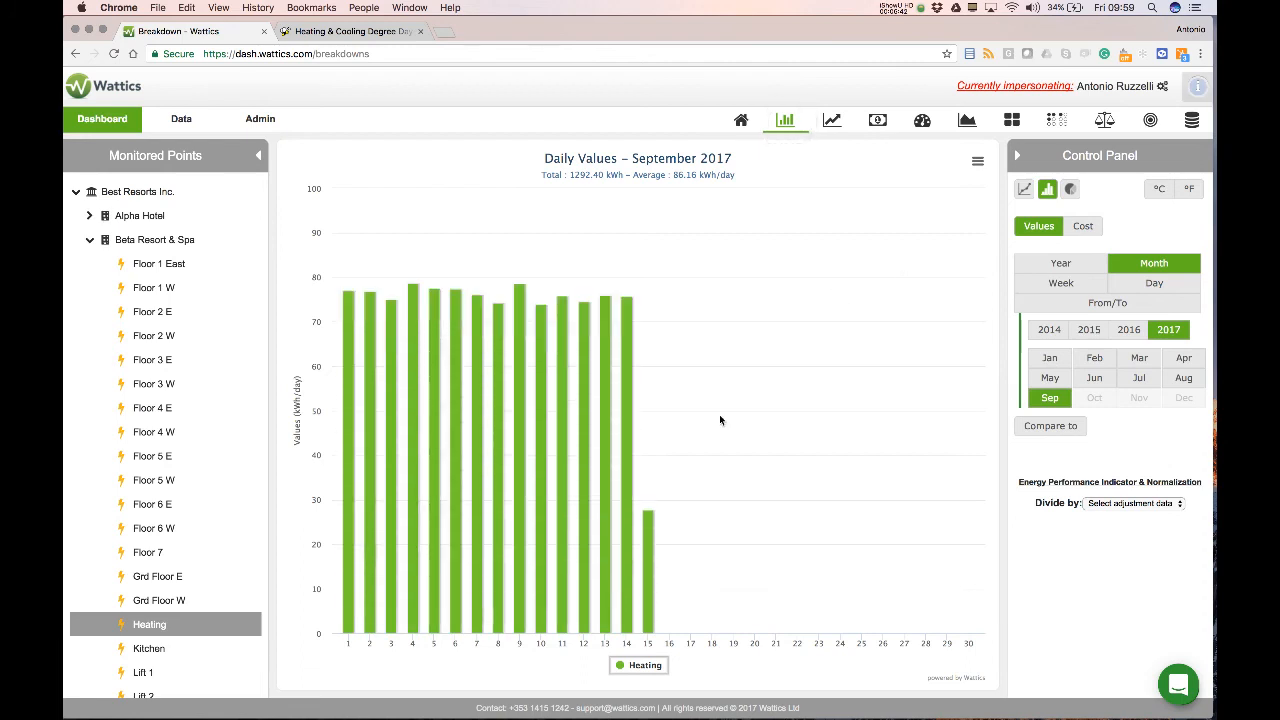
click(89, 240)
click(89, 240)
click(152, 622)
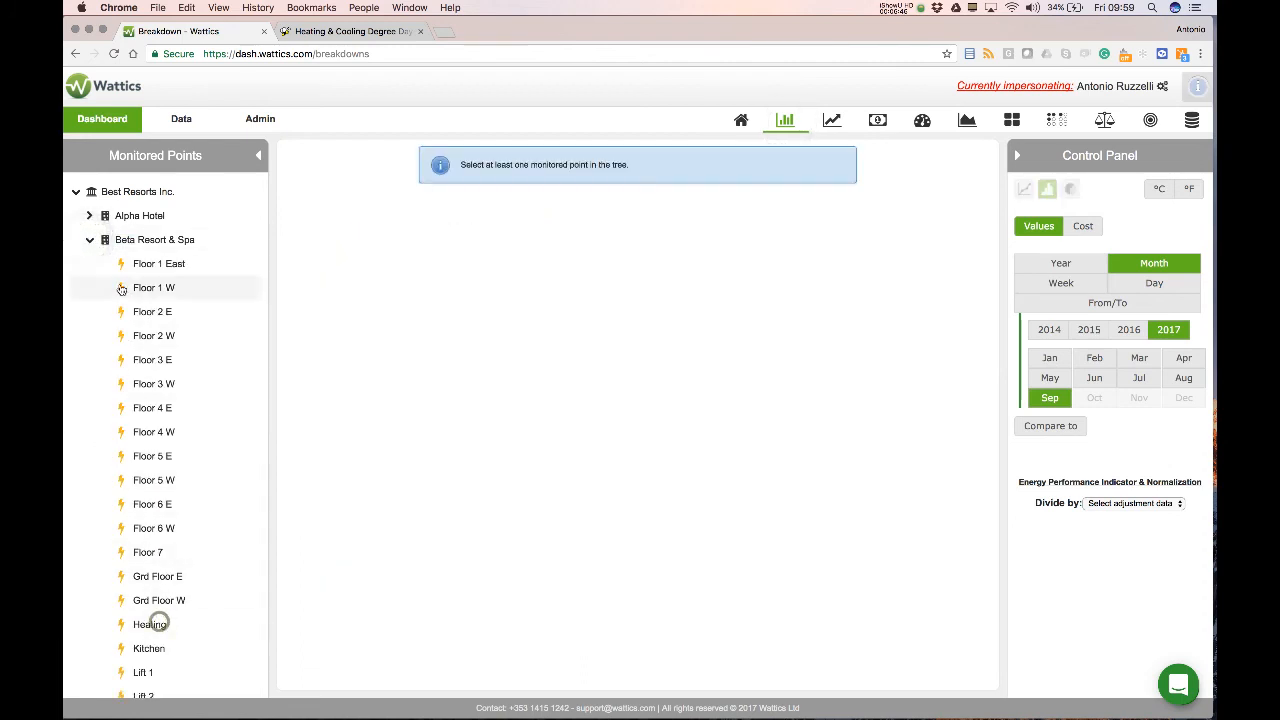
Chart the HDD Alpha Hotel point and view its daily values for September 2014 and January 2015
click(89, 216)
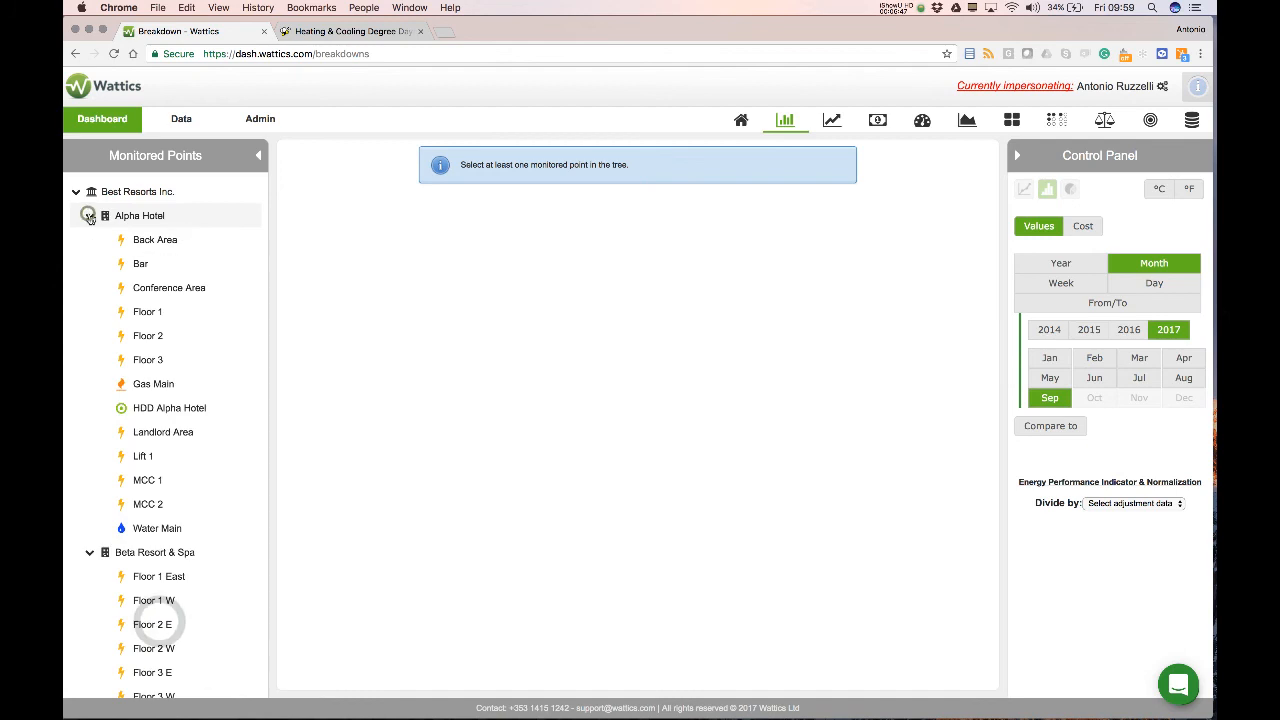
click(143, 409)
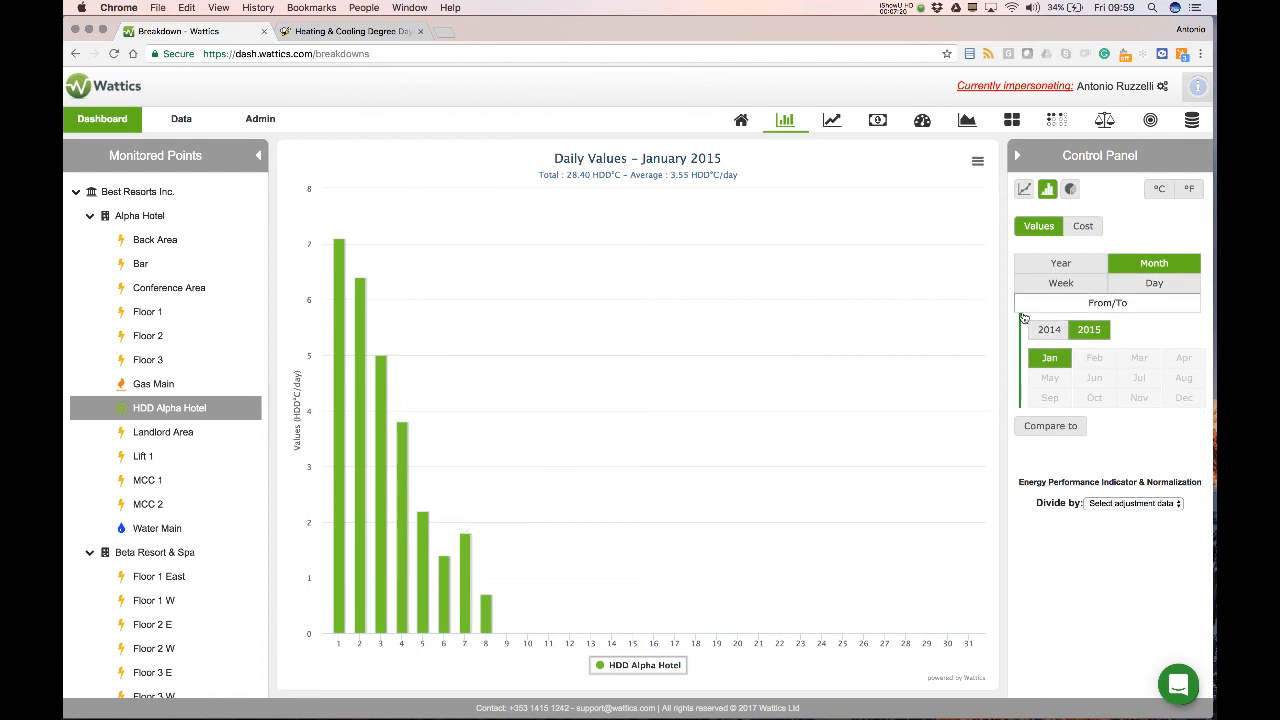
click(1051, 330)
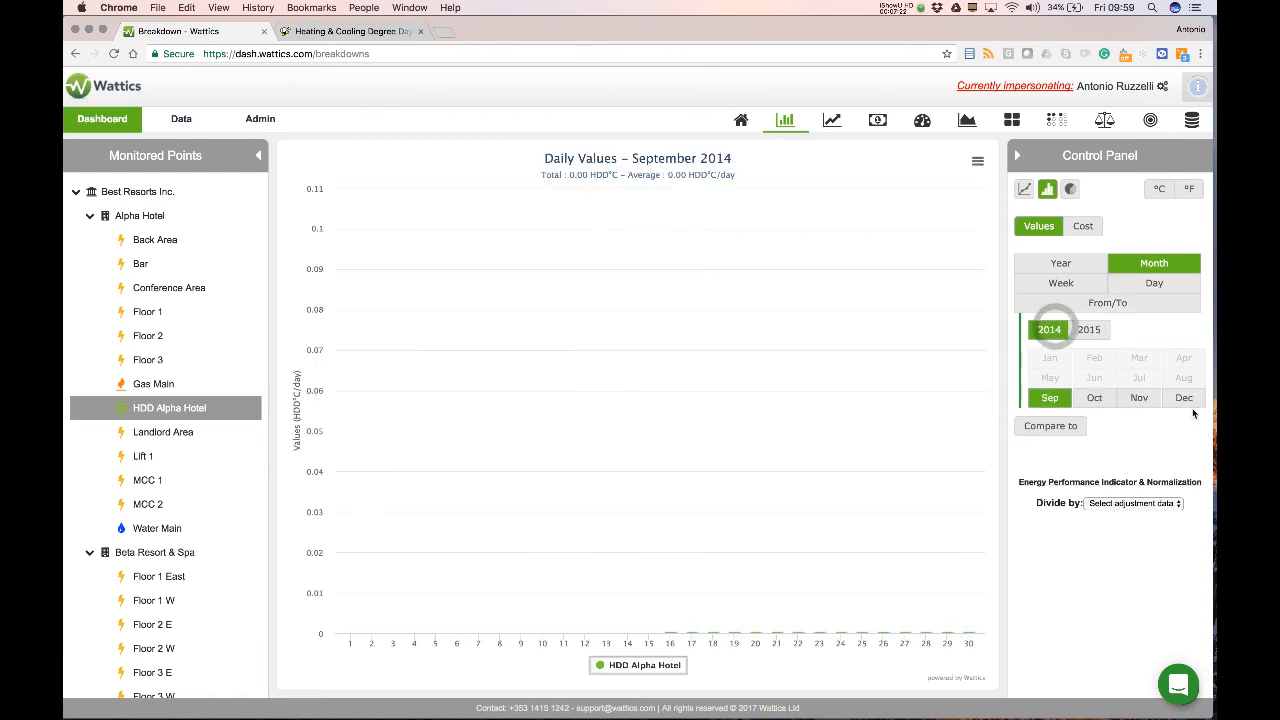
click(1088, 329)
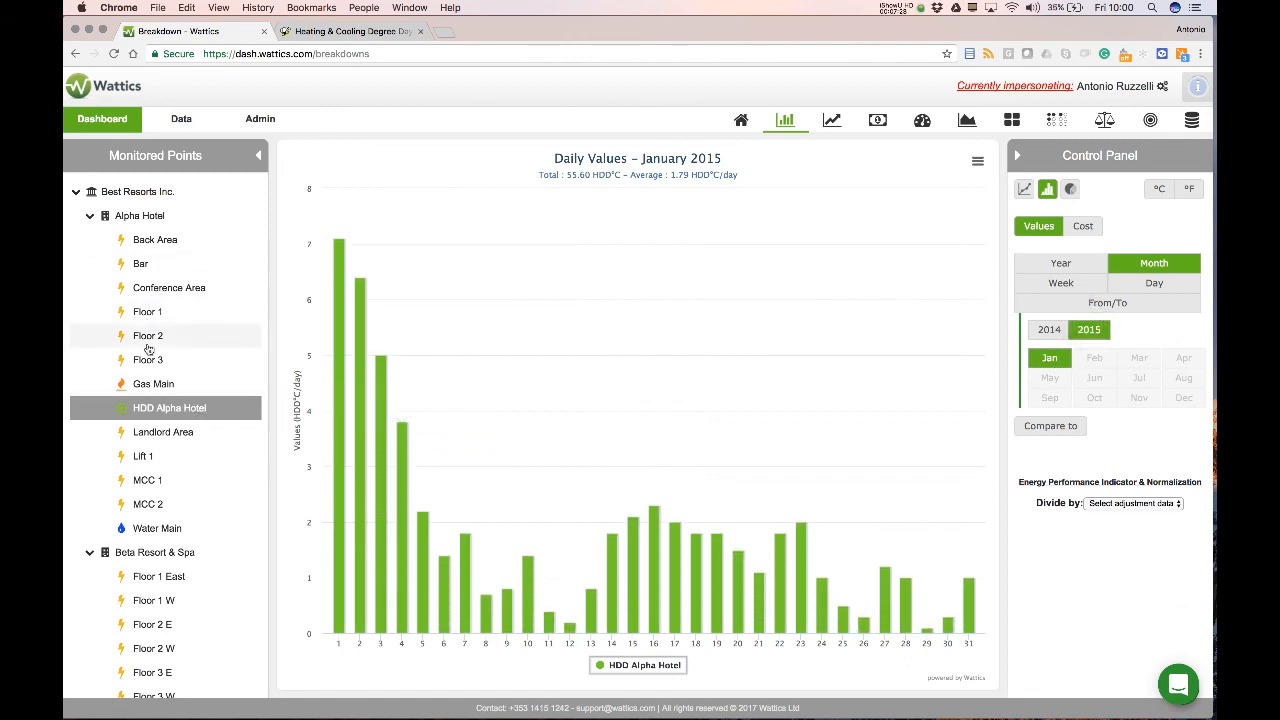
Chart only Alpha Hotel's Back Area for January 2015 and normalize it by dividing by HDD Alpha Hotel
click(157, 245)
click(172, 409)
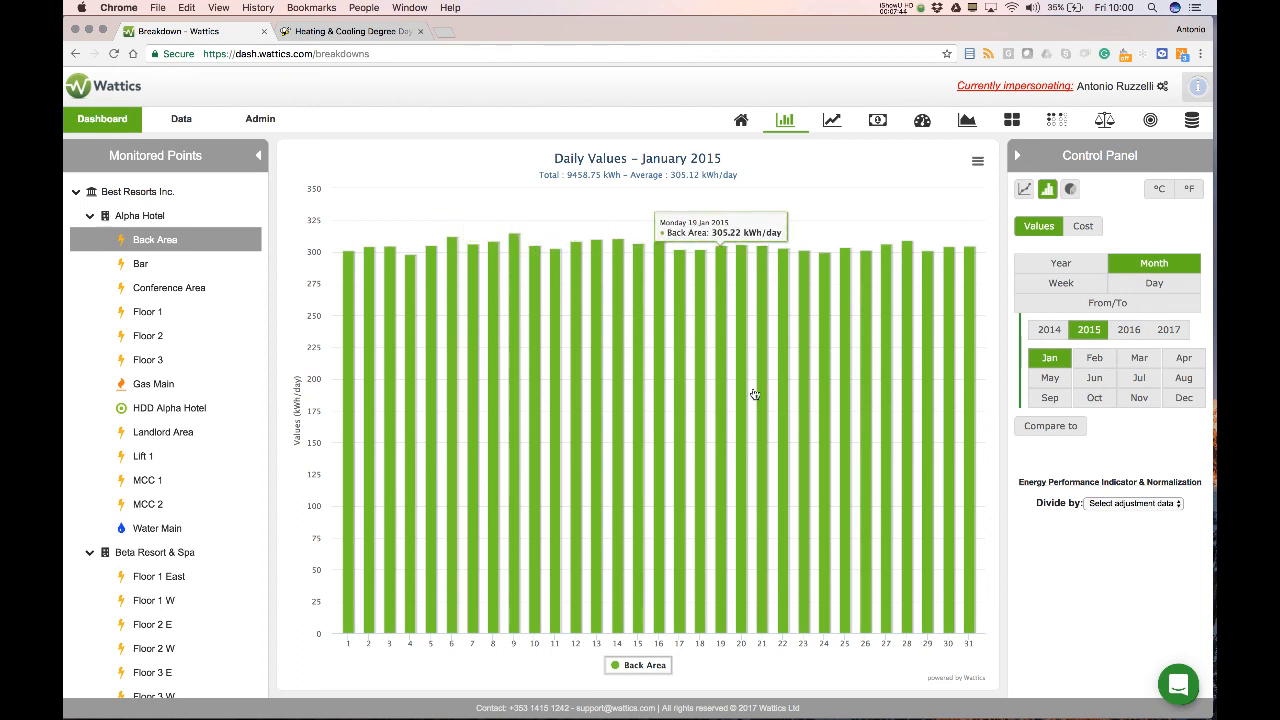
click(1109, 504)
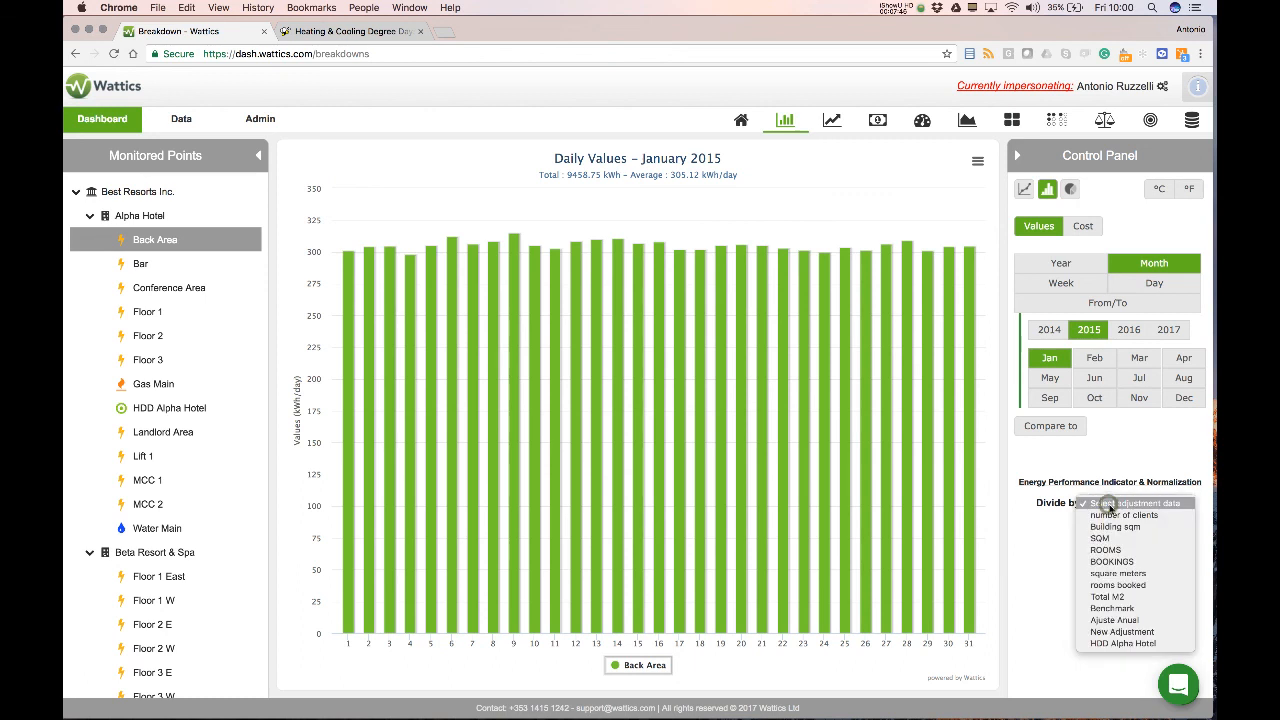
click(1120, 643)
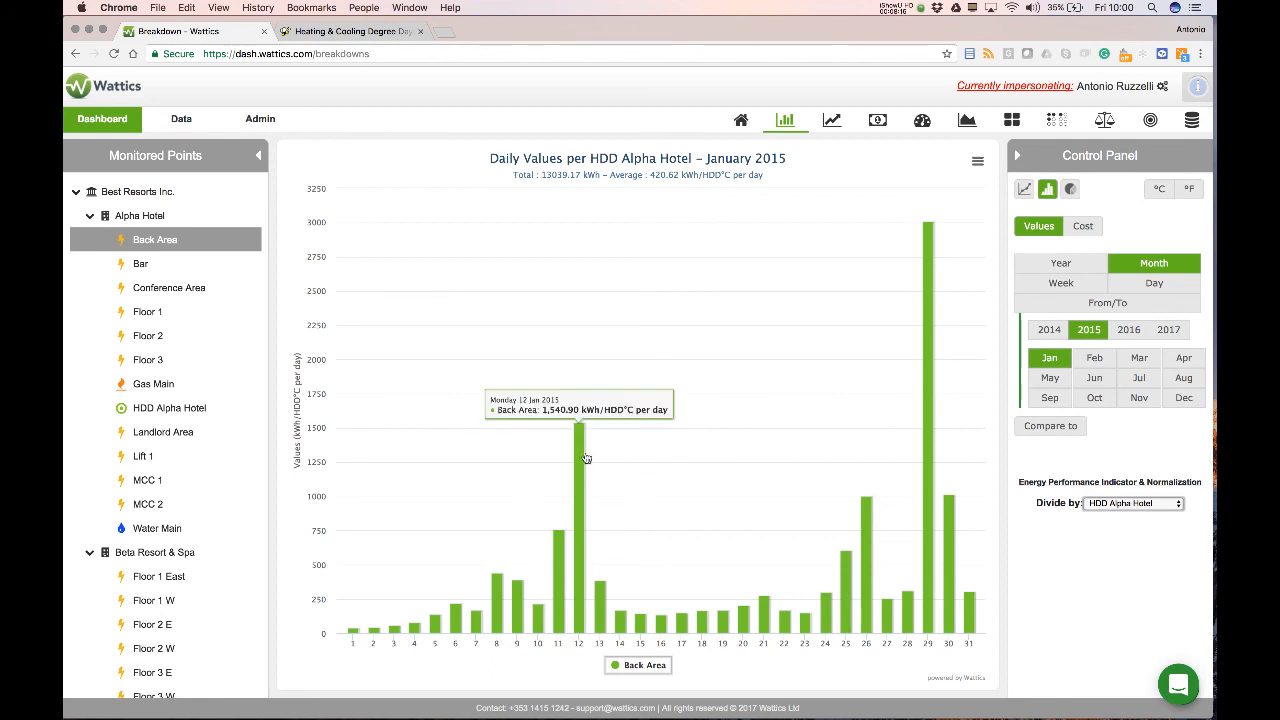
Examine the peaks in the normalized Back Area chart and zoom in on 9 to 14 January 2015
mouse_move(924, 349)
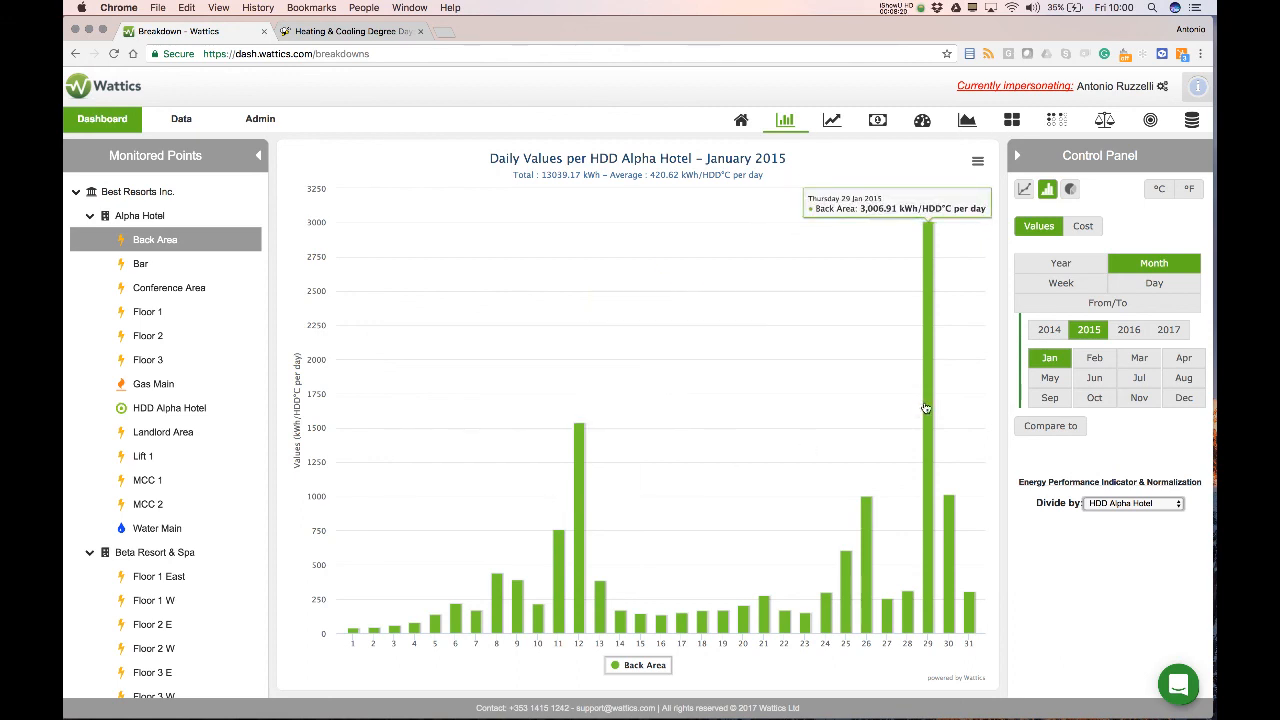
mouse_move(578, 467)
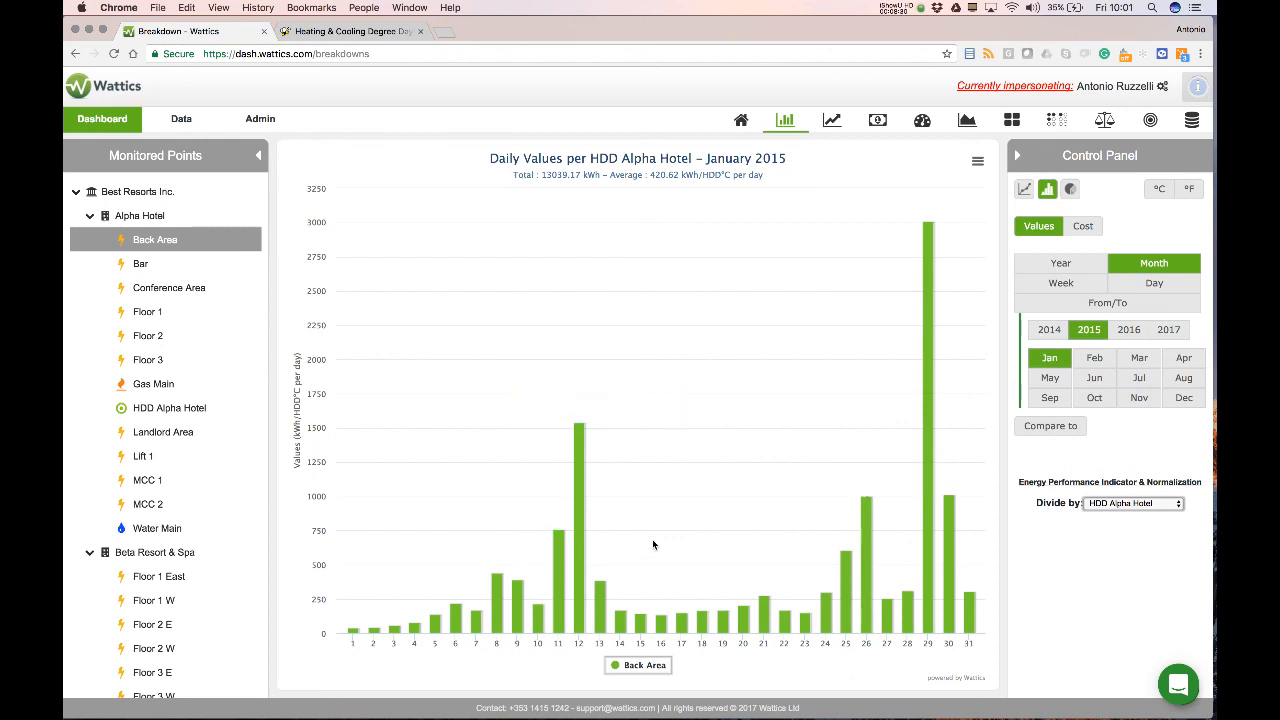
drag(625, 495, 510, 496)
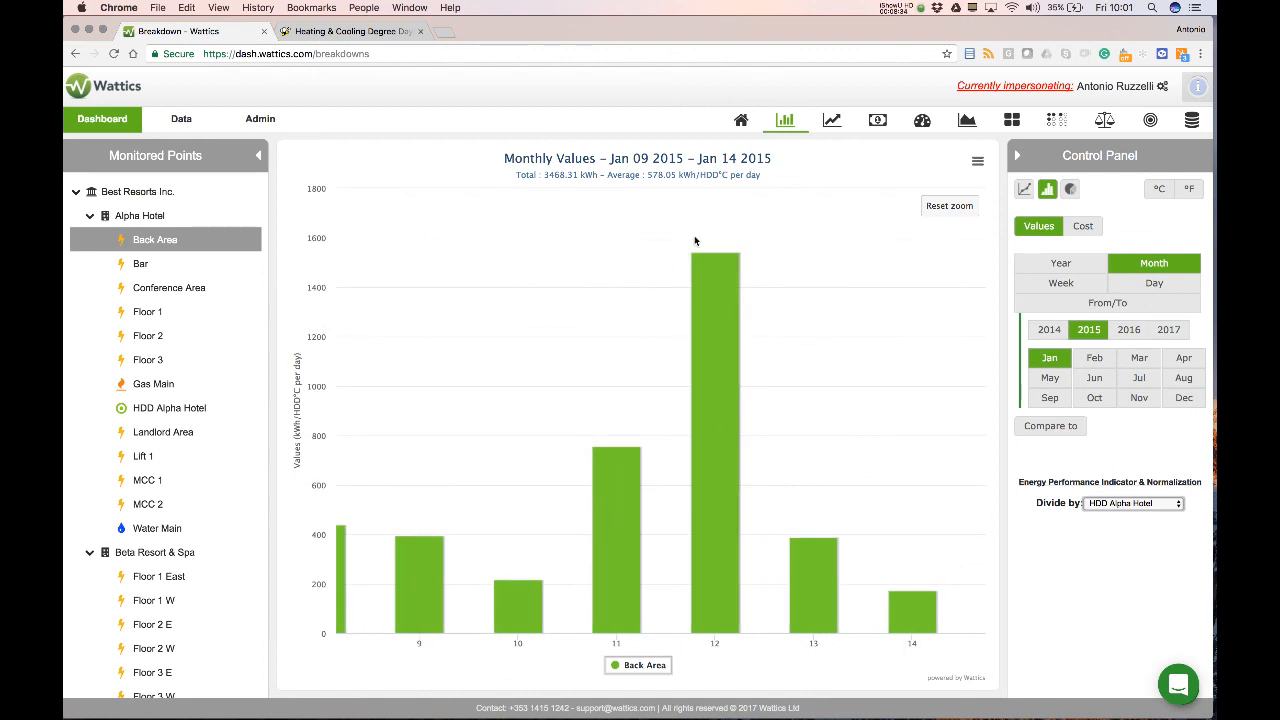